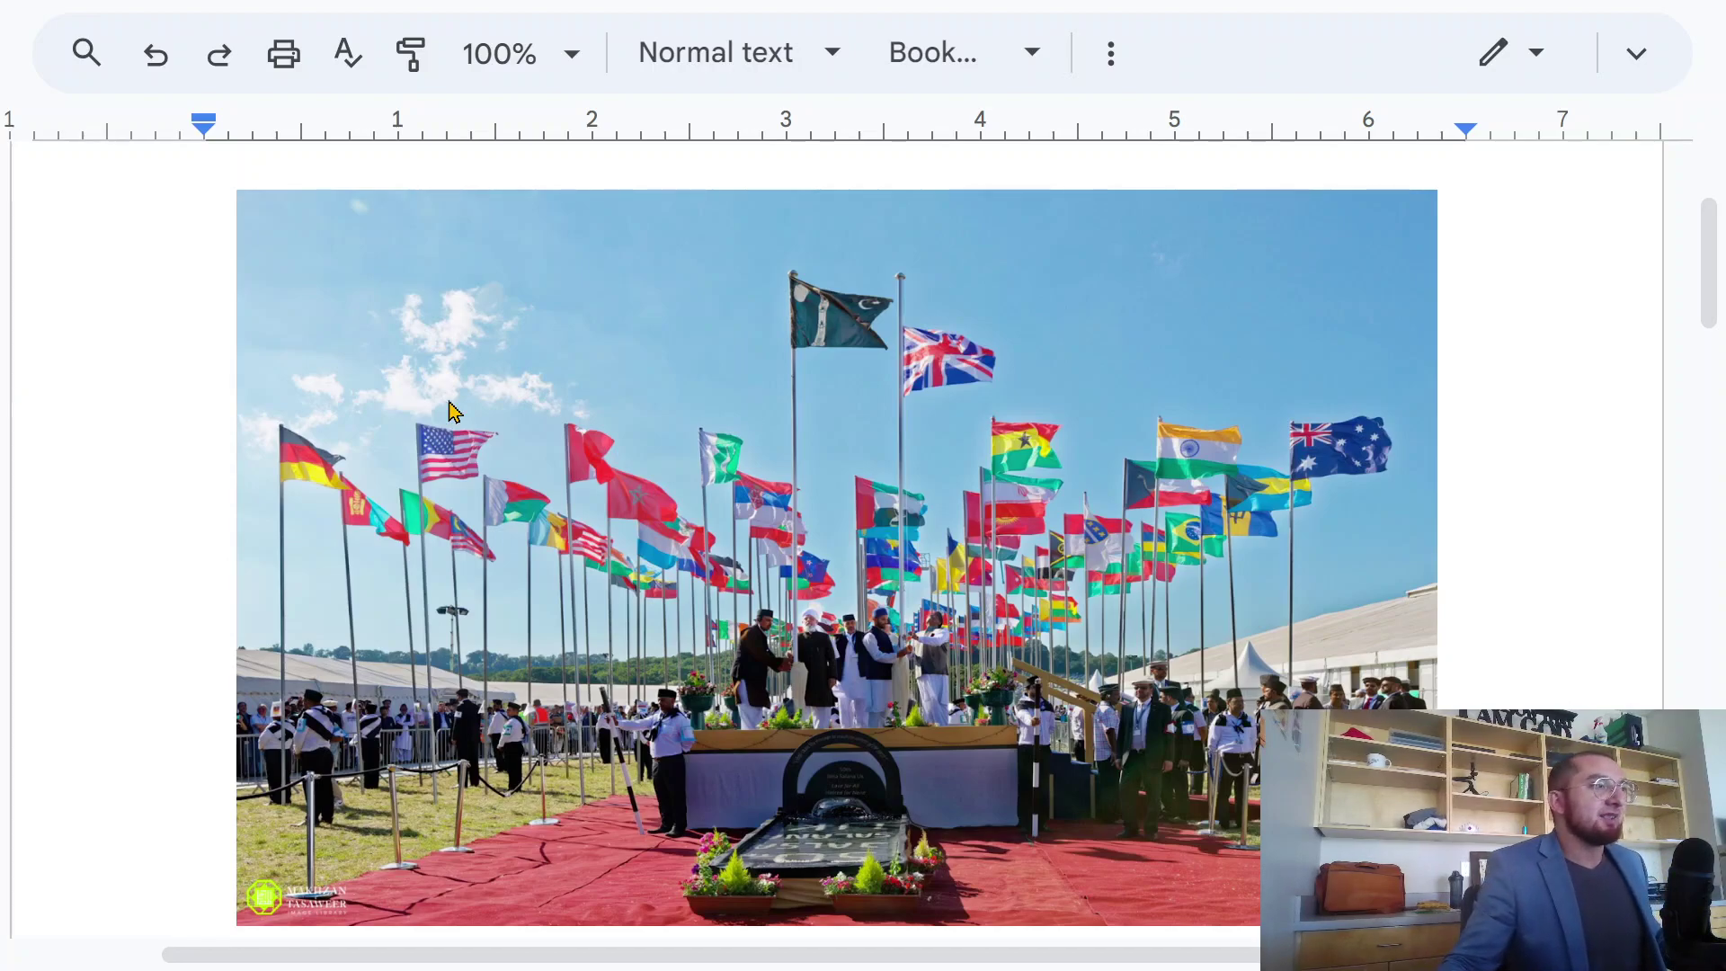
Place the insertion point in the worksheet document.
{"action": "scroll", "coordinate": [833, 456], "scroll_direction": "down", "scroll_amount": 2}
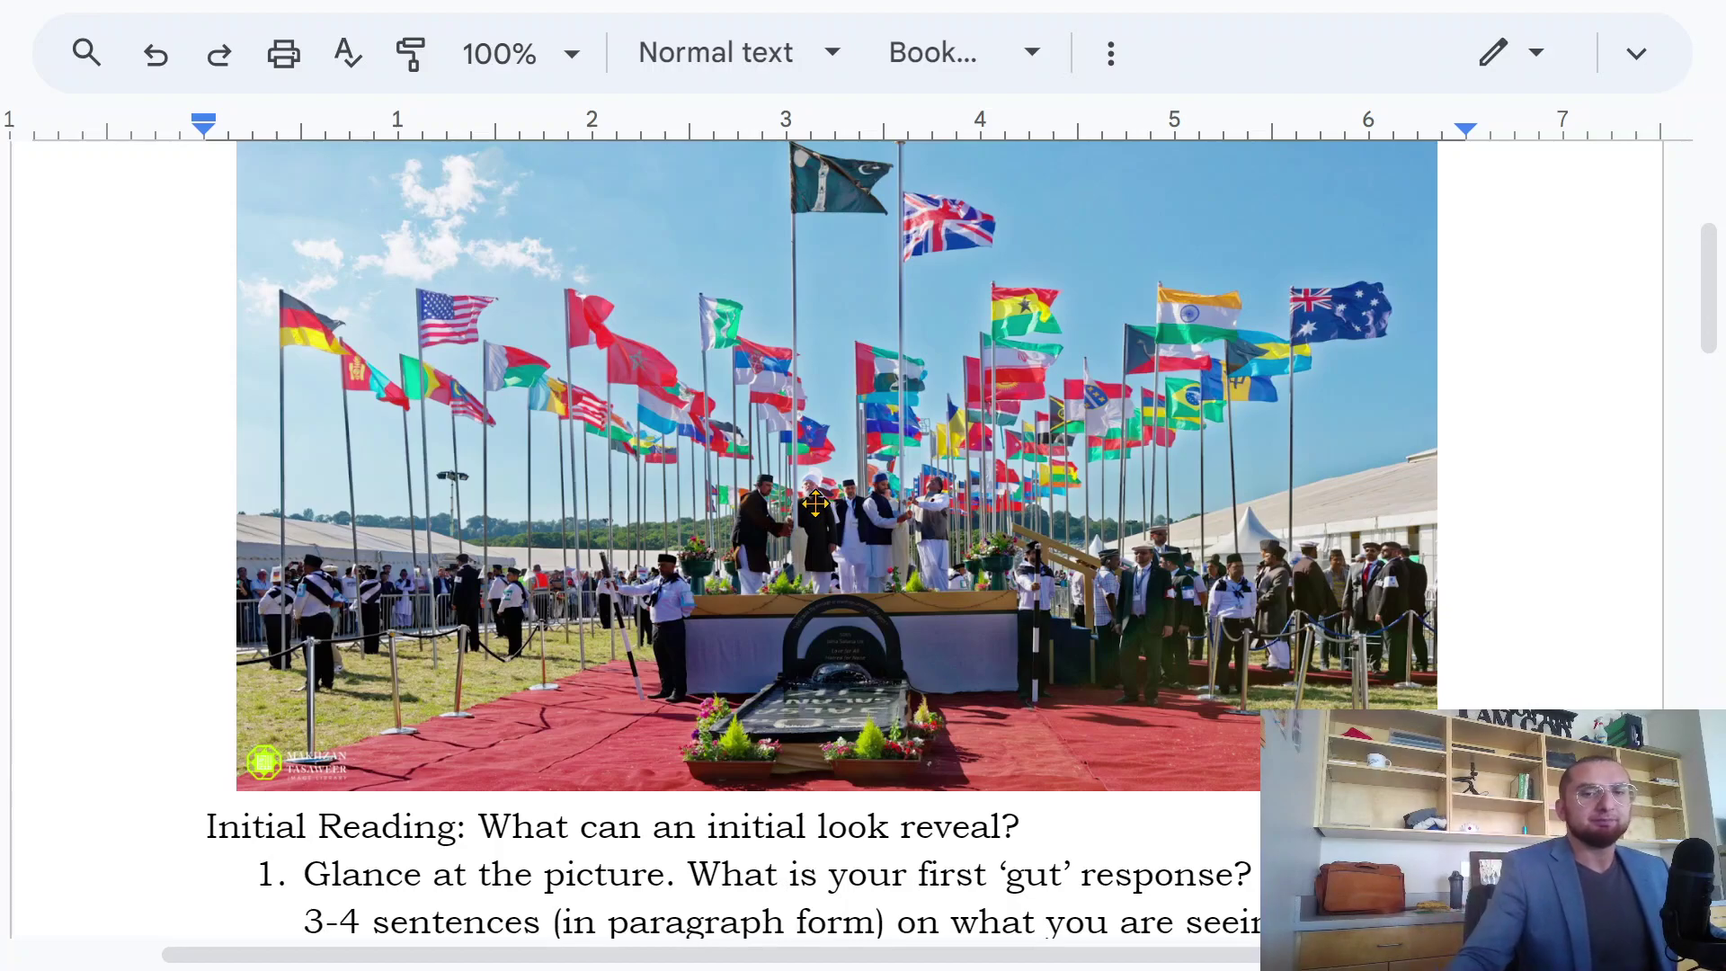
{"action": "scroll", "coordinate": [813, 508], "scroll_direction": "up", "scroll_amount": 2}
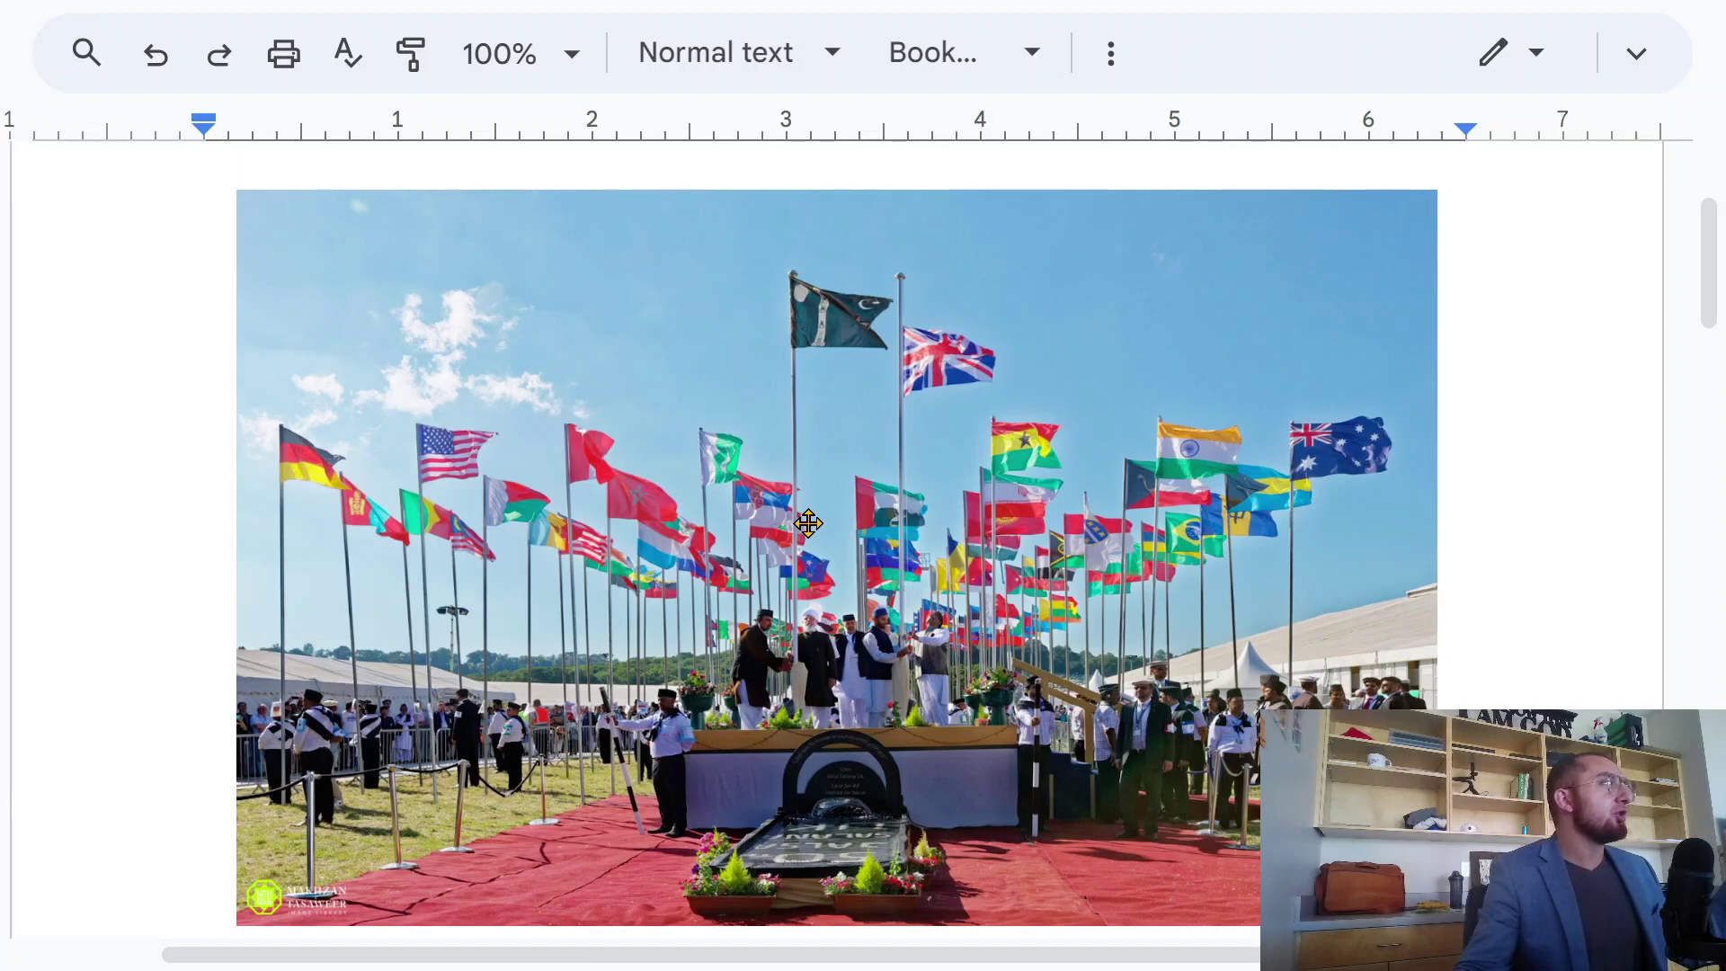
{"action": "left_click", "coordinate": [1526, 529]}
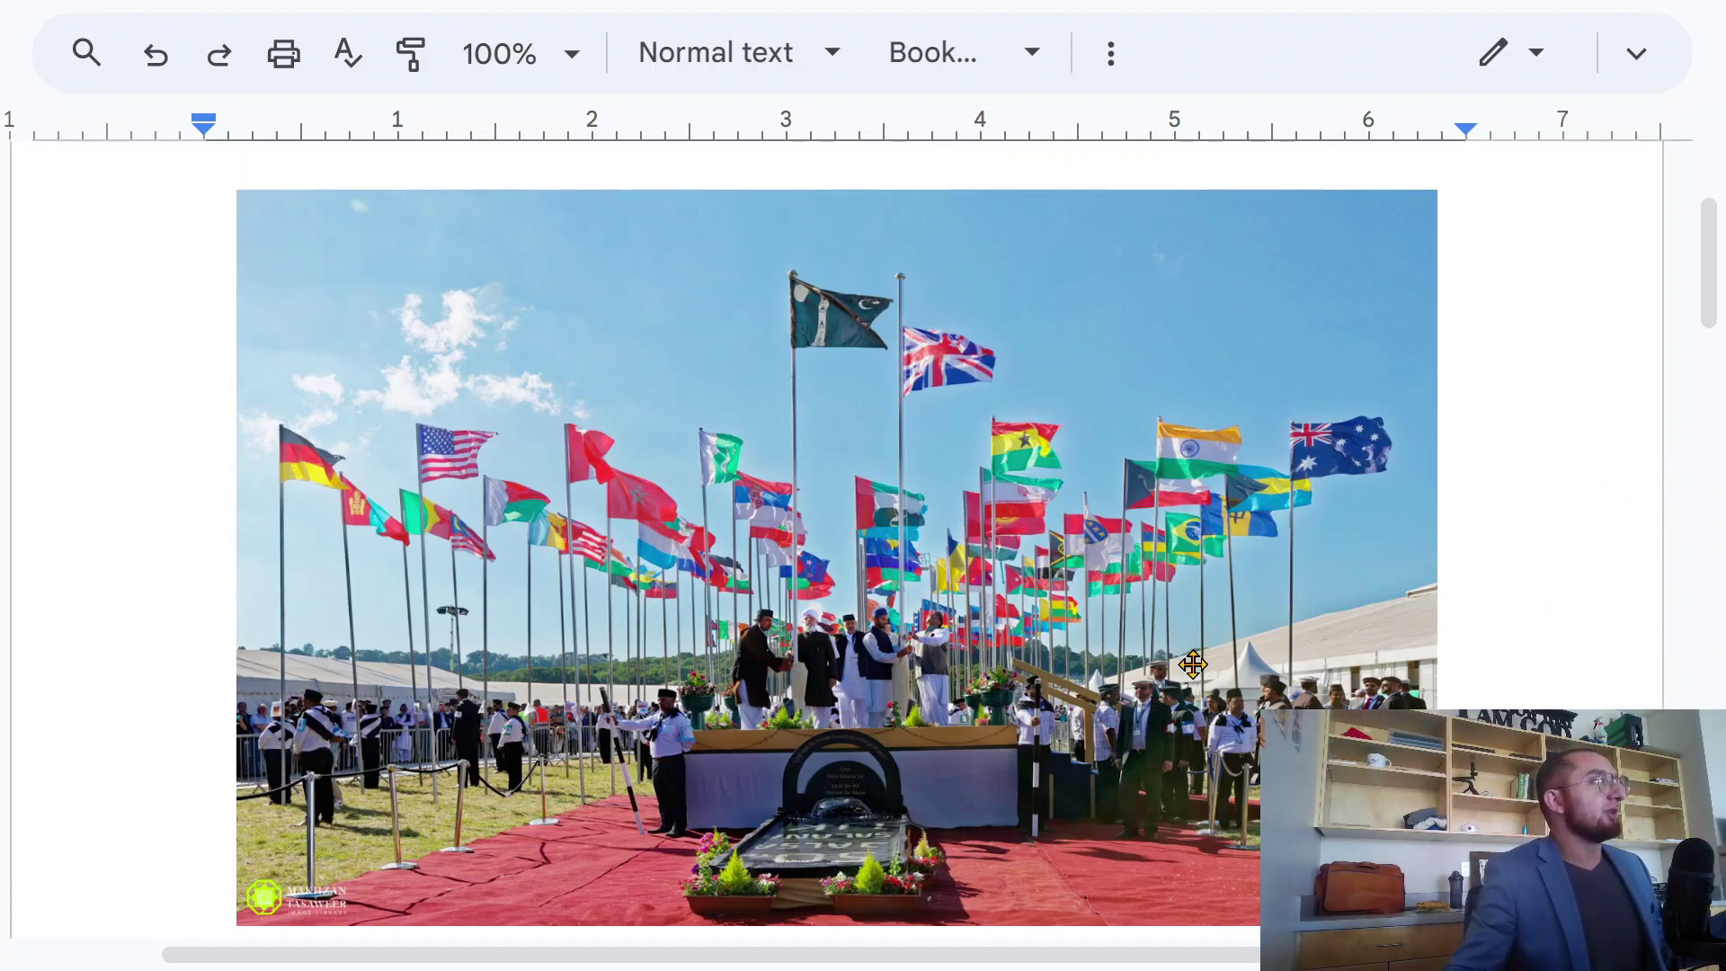
Delete the block of underscore answer lines under question 1 and tidy the leftover spacing.
{"action": "scroll", "coordinate": [1193, 664], "scroll_direction": "down", "scroll_amount": 6}
{"action": "scroll", "coordinate": [1193, 664], "scroll_direction": "down", "scroll_amount": 2}
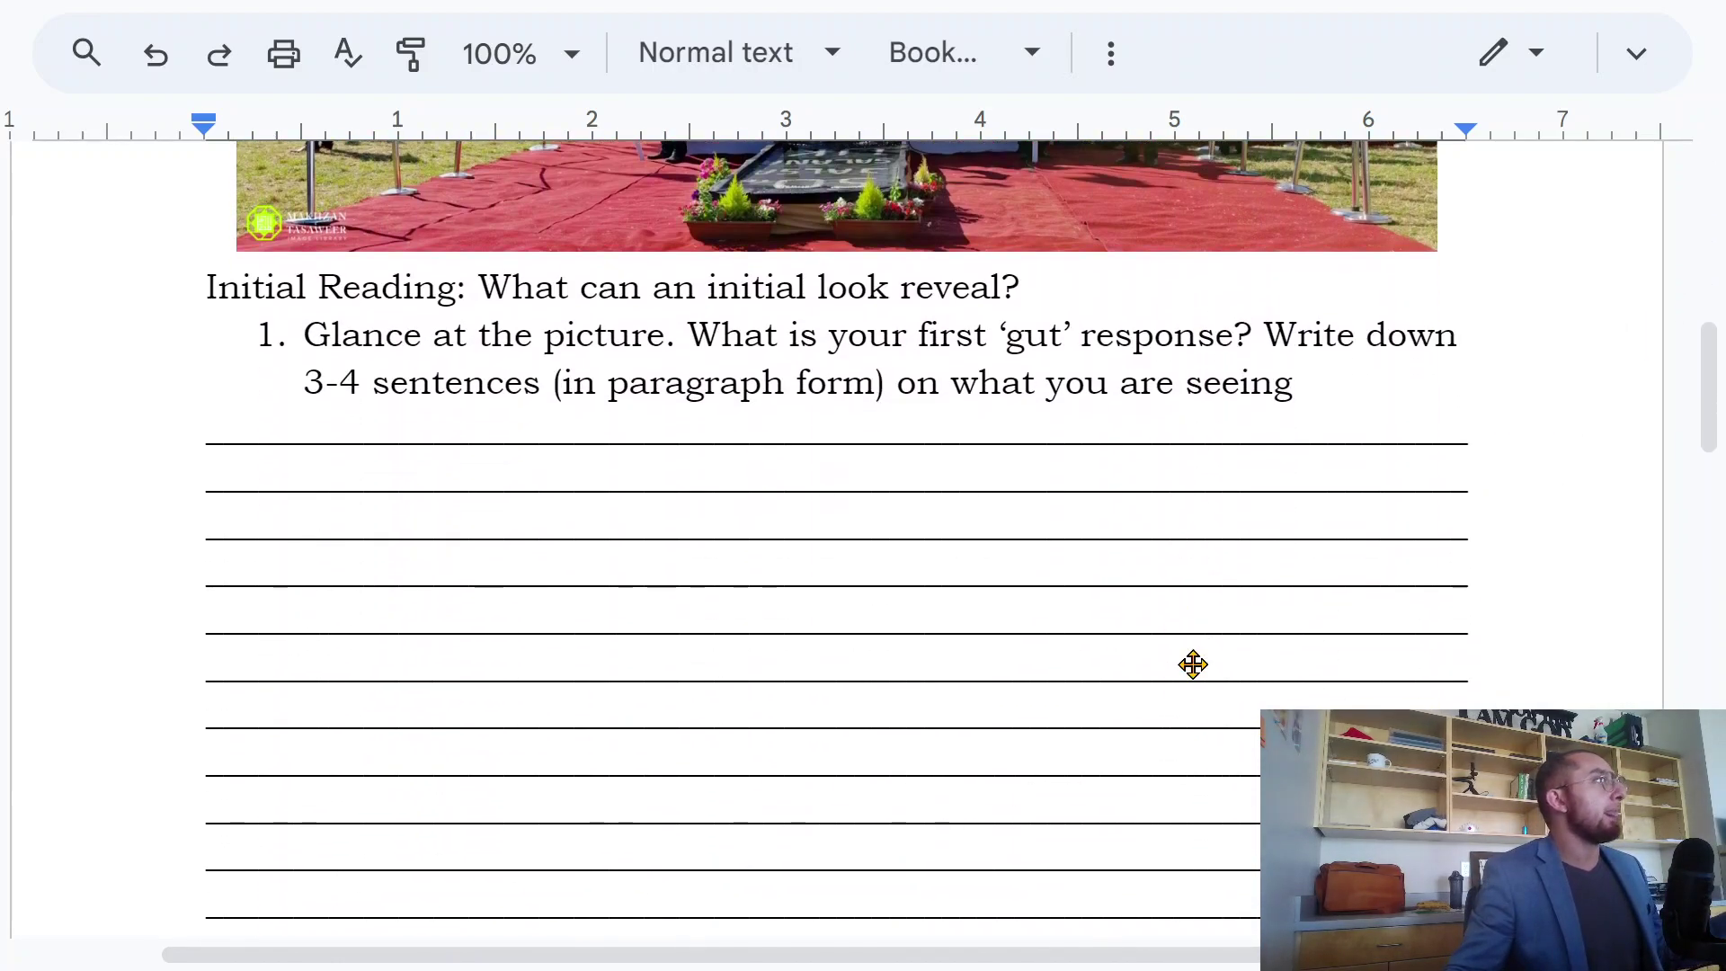
{"action": "double_click", "coordinate": [882, 466]}
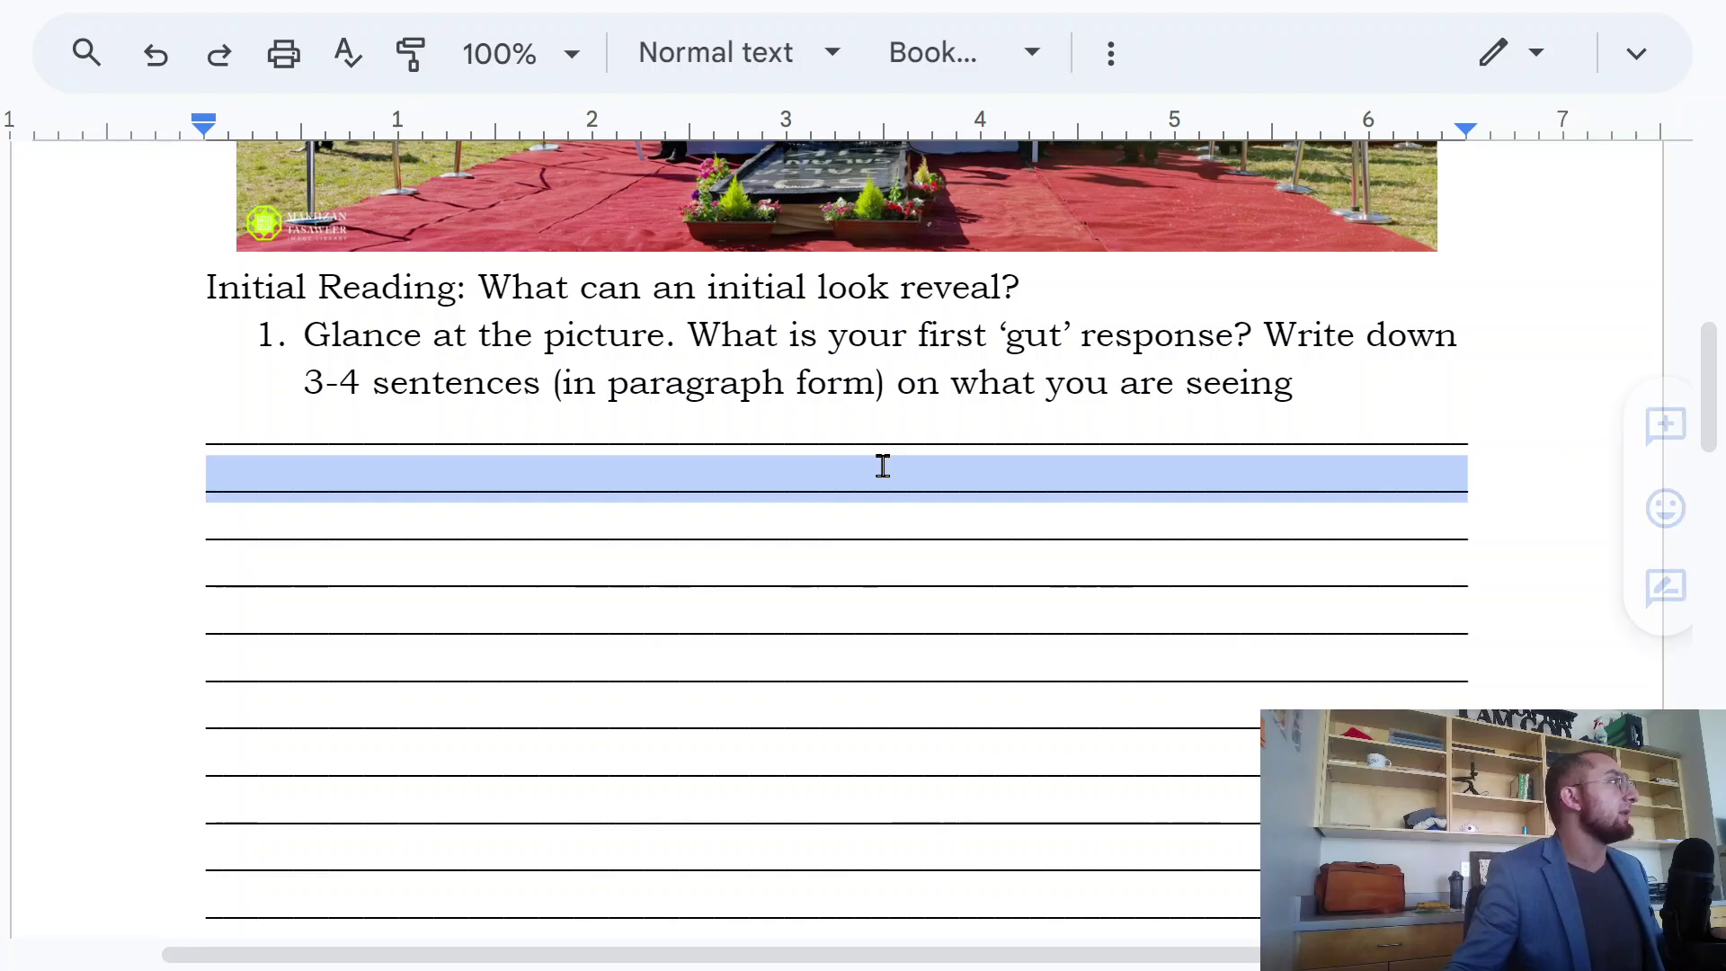
{"action": "left_click", "coordinate": [732, 536]}
{"action": "left_click_drag", "start_coordinate": [179, 448], "coordinate": [1521, 658]}
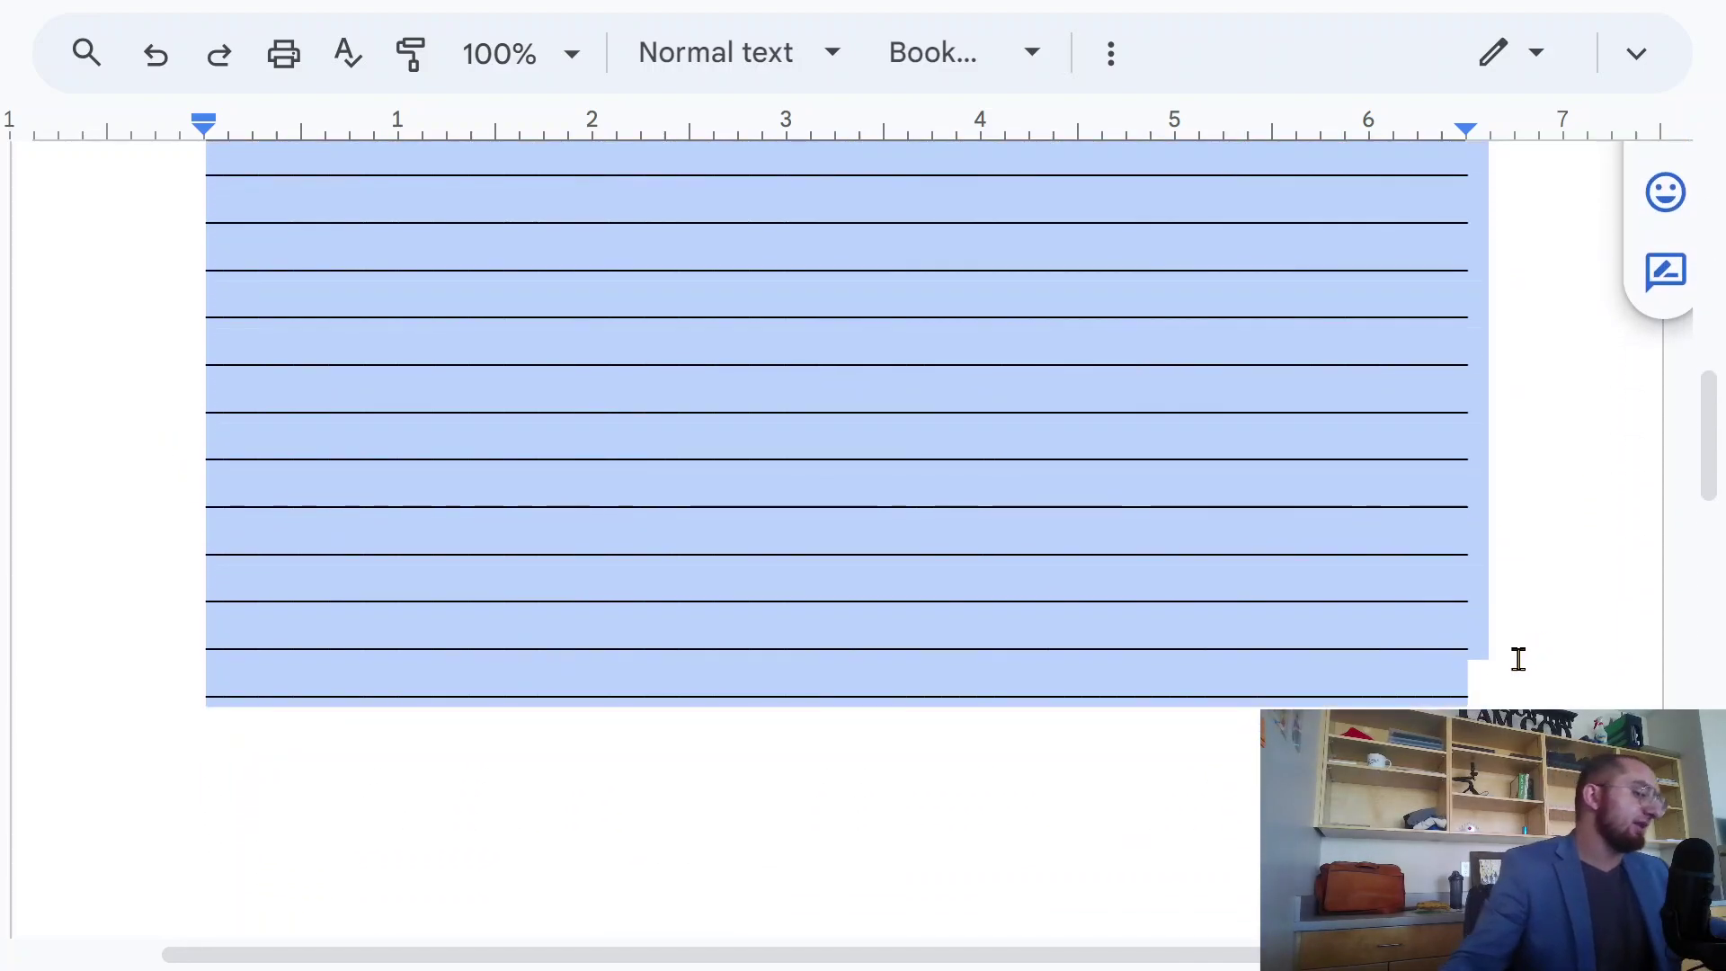
{"action": "key", "text": "BackSpace"}
{"action": "scroll", "coordinate": [629, 563], "scroll_direction": "up", "scroll_amount": 4}
{"action": "key", "text": "Return"}
{"action": "key", "text": "Return"}
{"action": "key", "text": "Return"}
{"action": "key", "text": "BackSpace"}
{"action": "key", "text": "BackSpace"}
{"action": "key", "text": "BackSpace"}
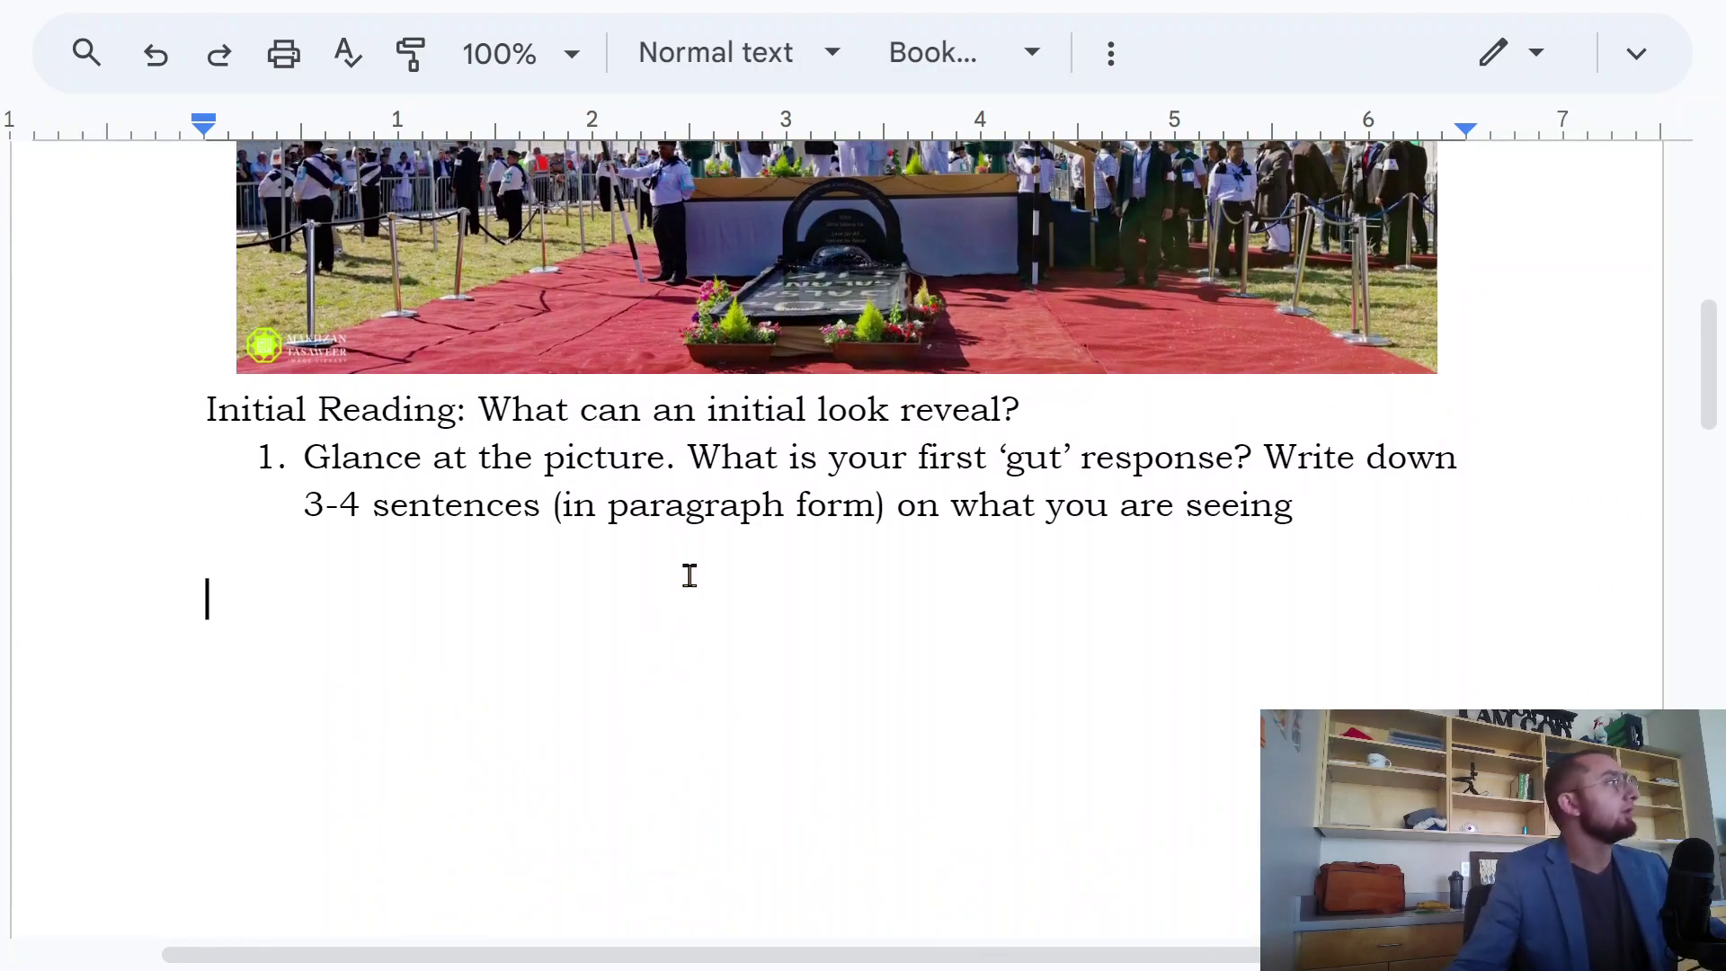
{"action": "scroll", "coordinate": [688, 638], "scroll_direction": "up", "scroll_amount": 3}
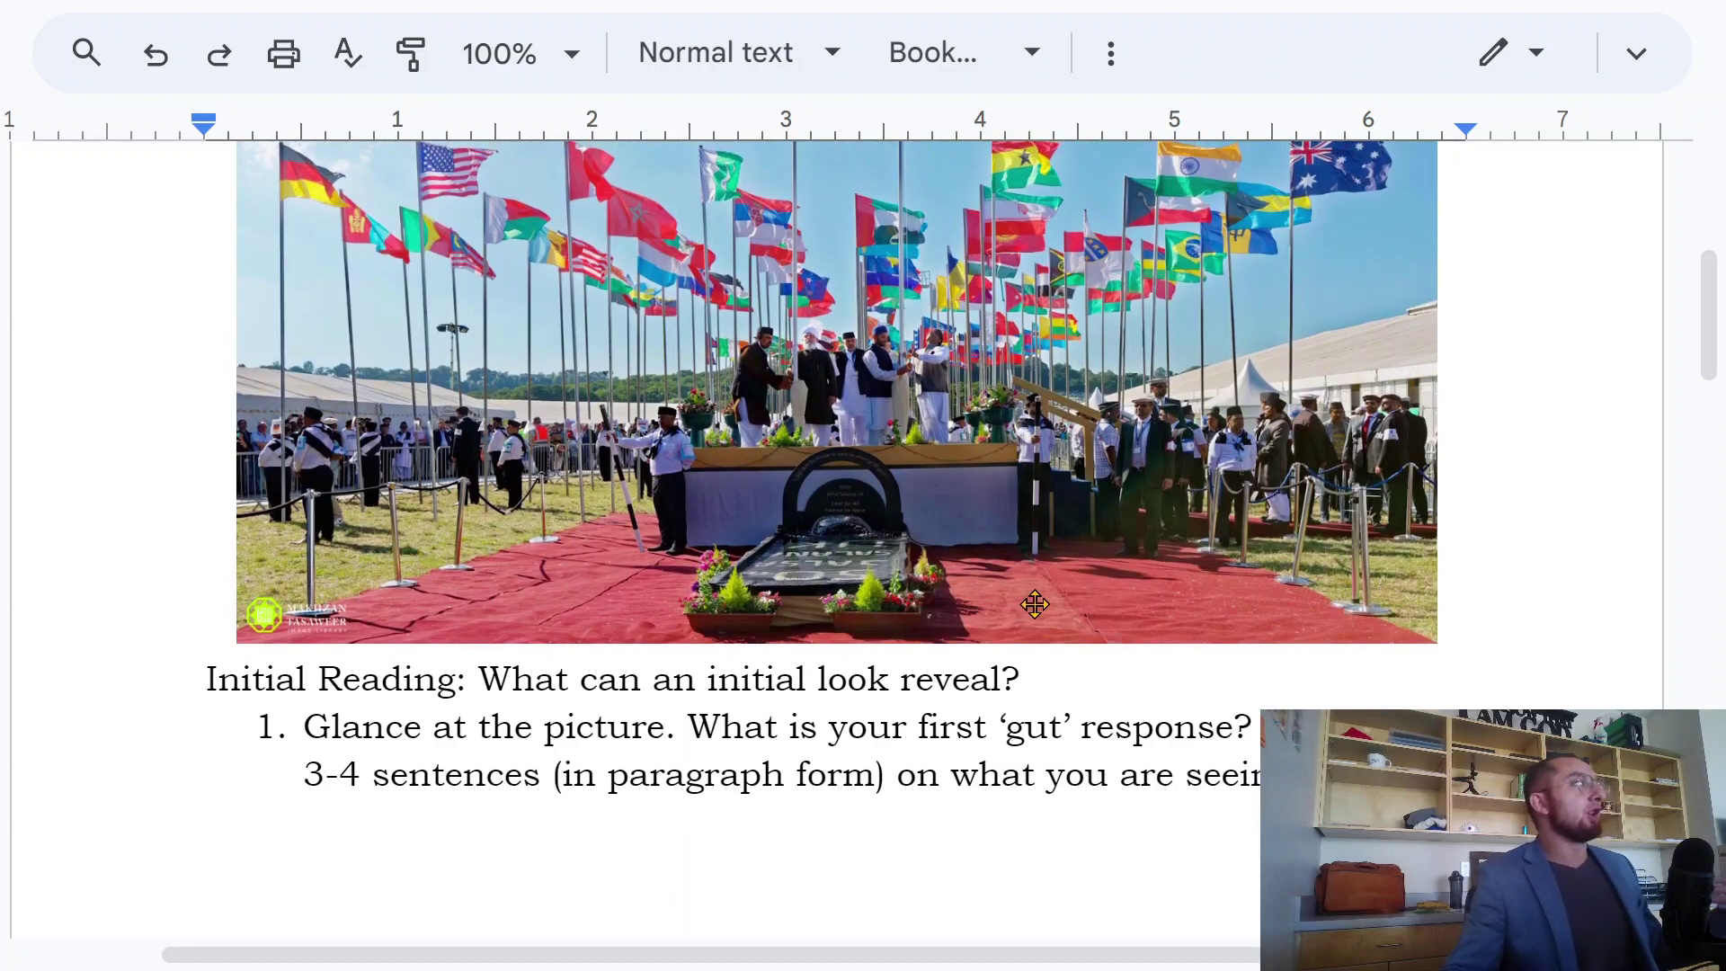
{"action": "scroll", "coordinate": [1035, 610], "scroll_direction": "down", "scroll_amount": 2}
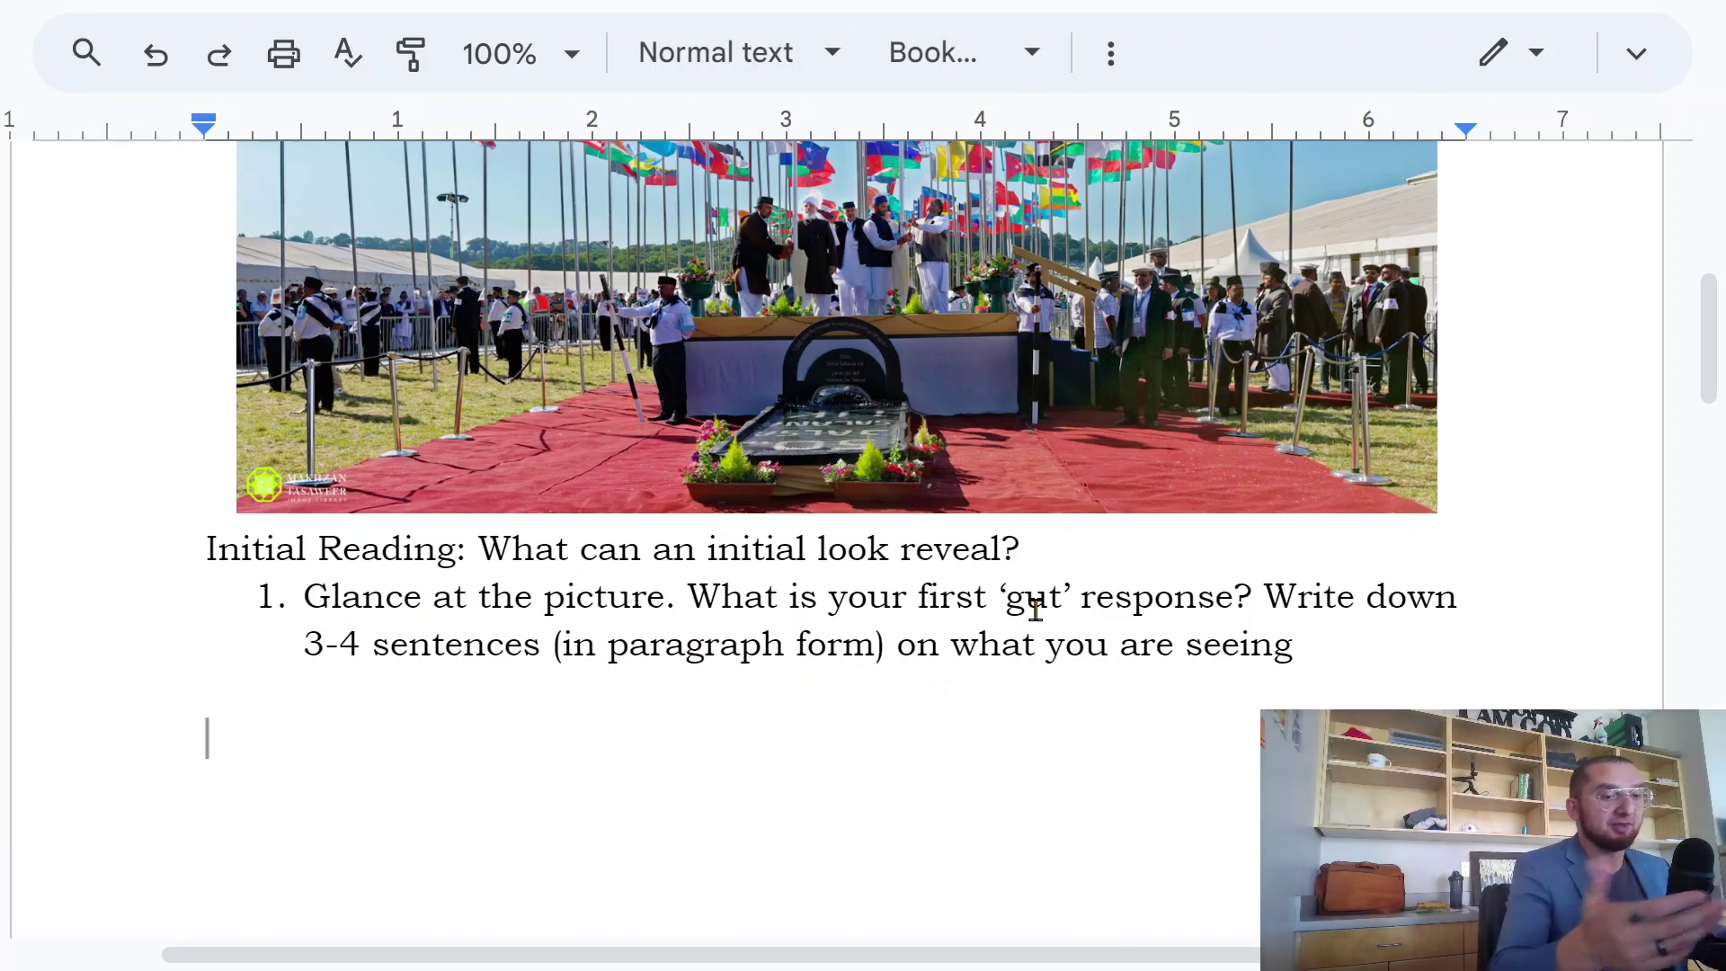
Type 'In this source we see... a gathering of people from various cou' below question 1, fixing typos.
{"action": "type", "text": "In "}
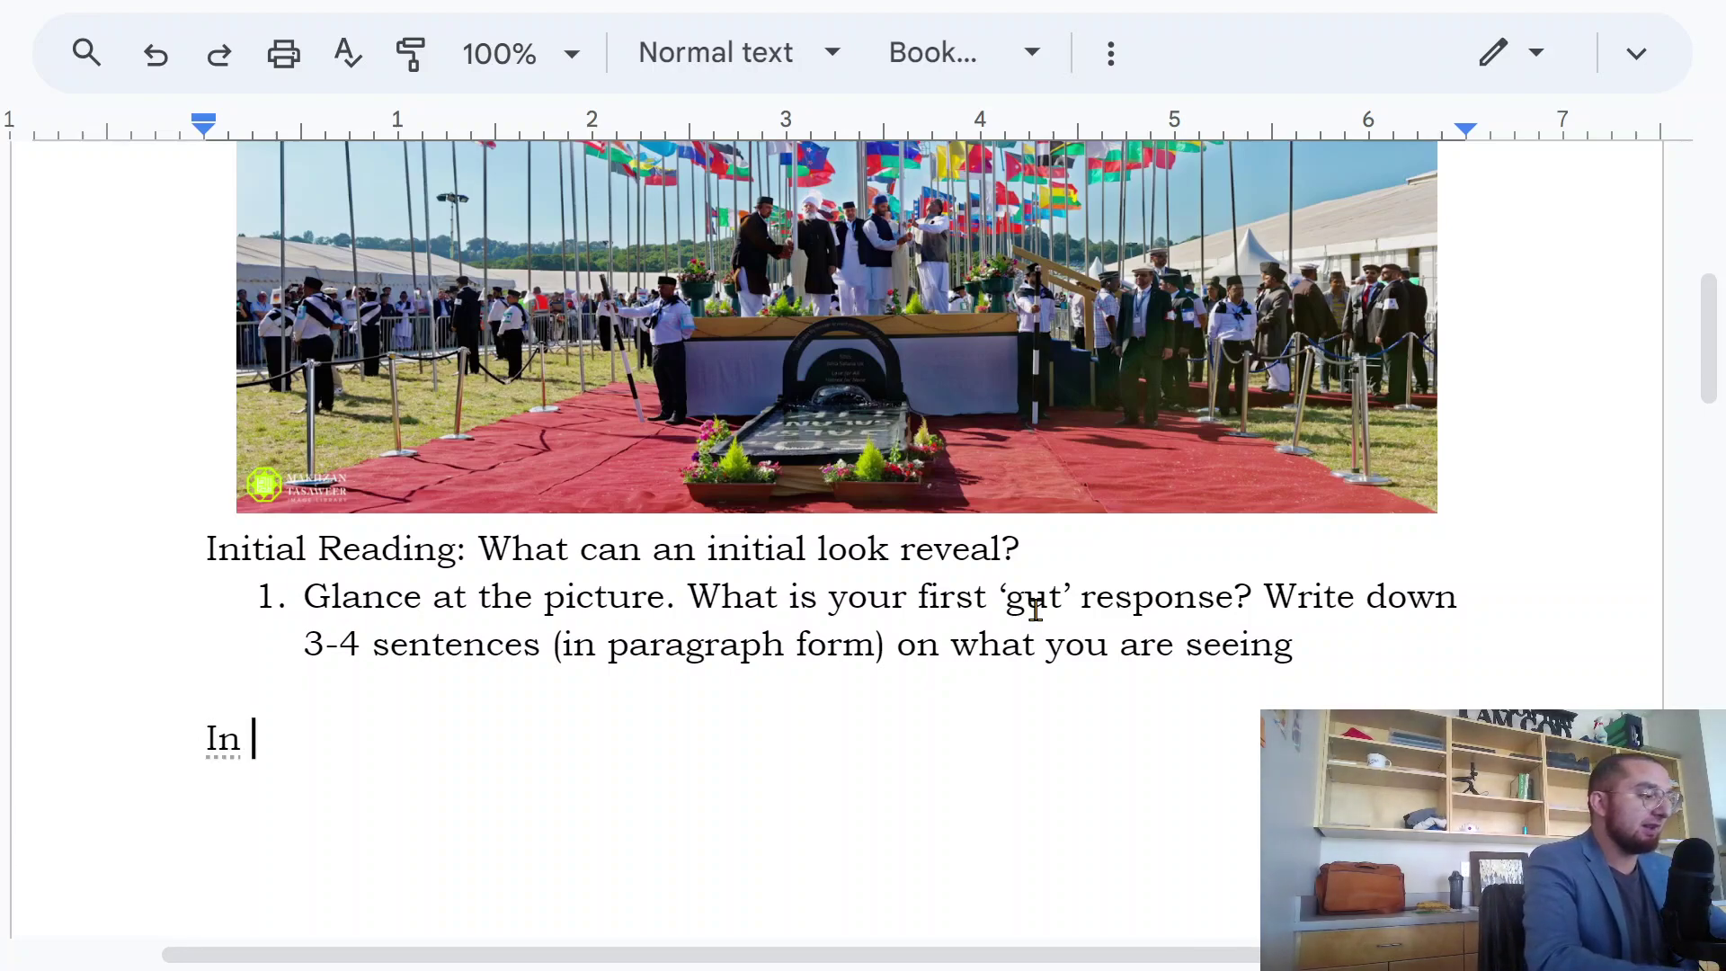
{"action": "type", "text": "this source..."}
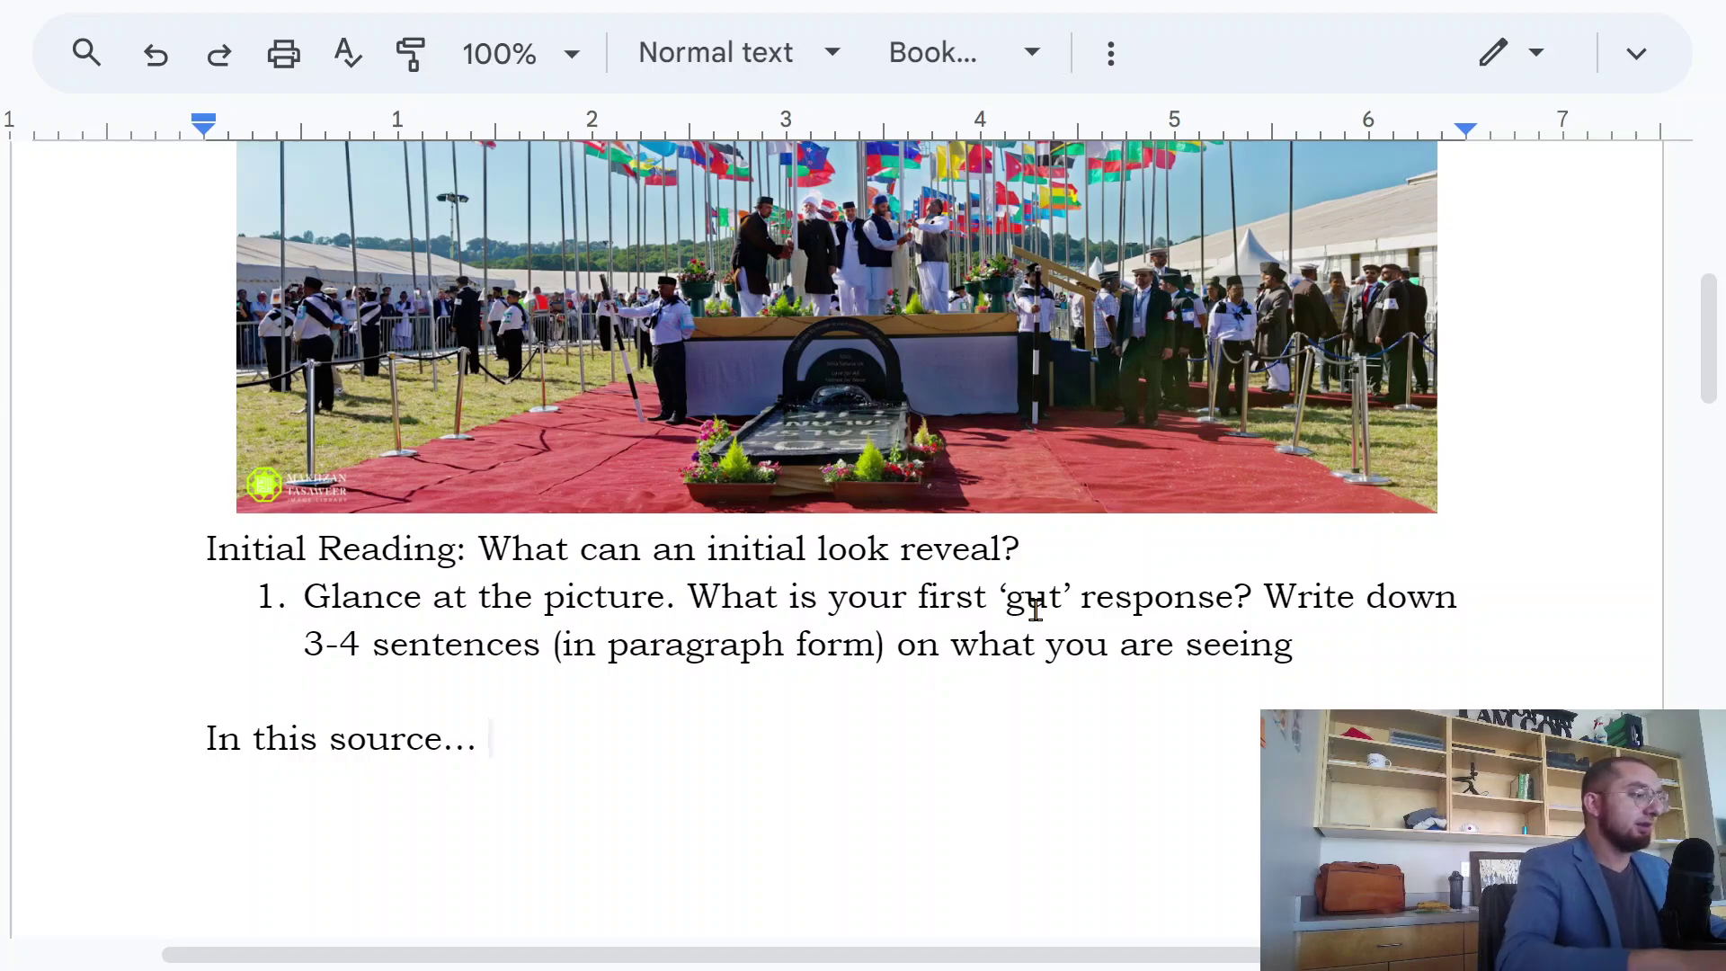
{"action": "key", "text": "BackSpace"}
{"action": "key", "text": "BackSpace"}
{"action": "key", "text": "BackSpace"}
{"action": "type", "text": "we see..."}
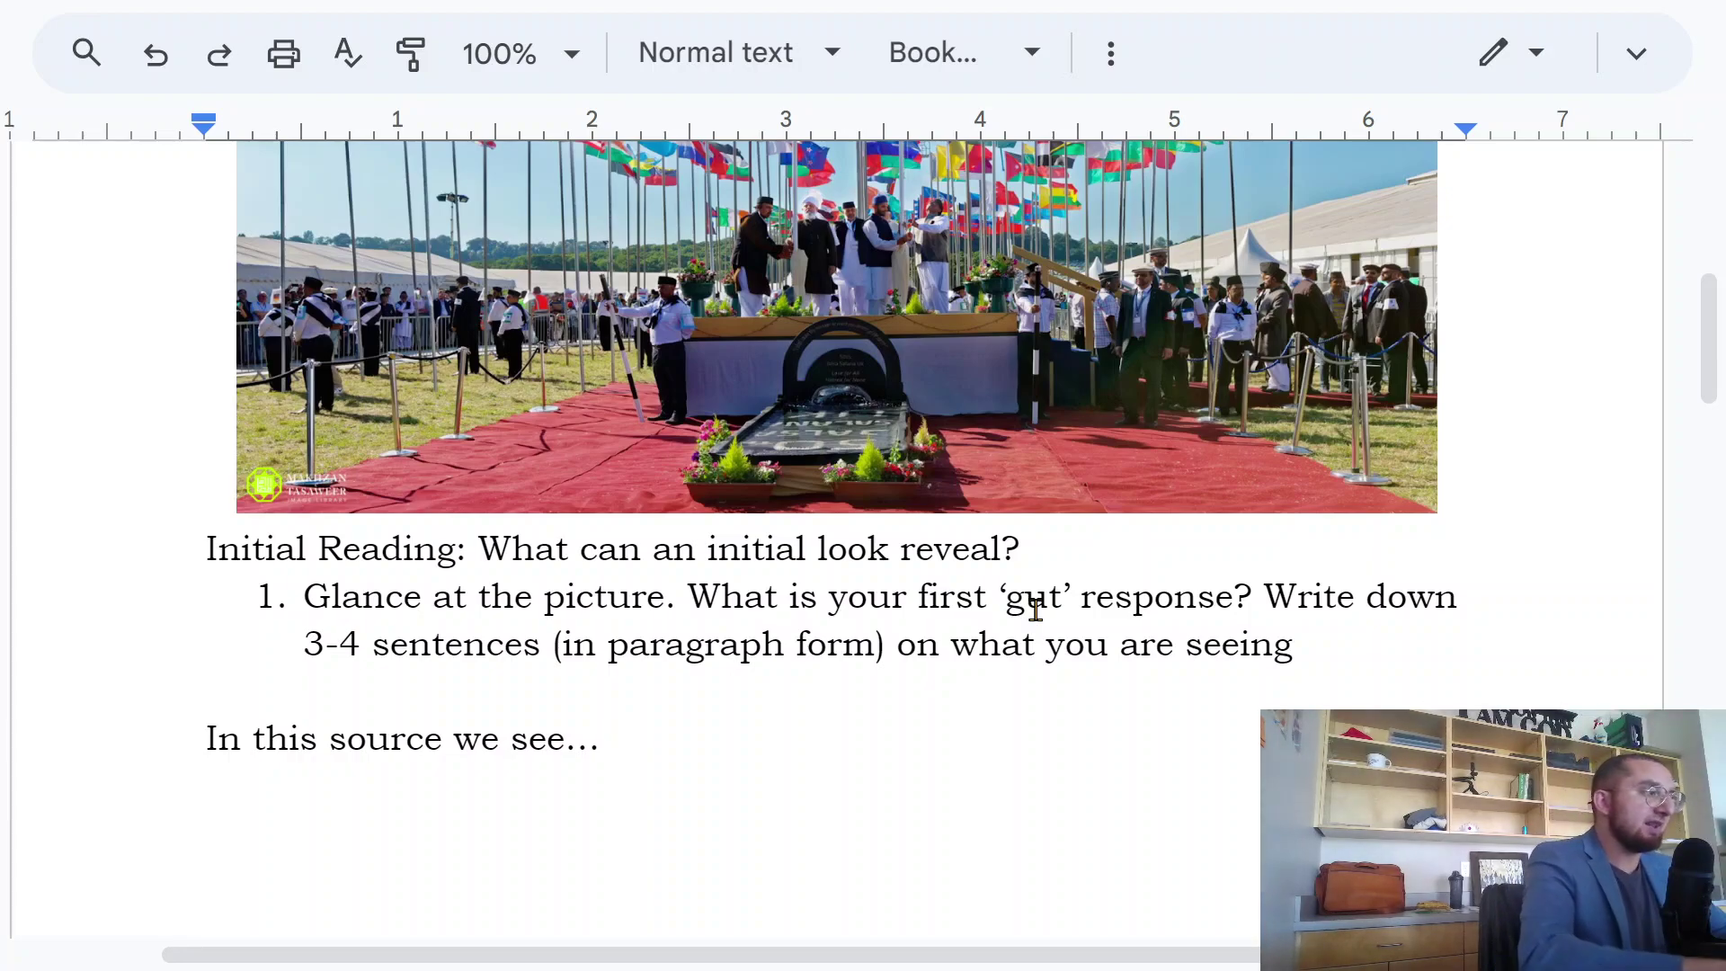
{"action": "type", "text": "a gather"}
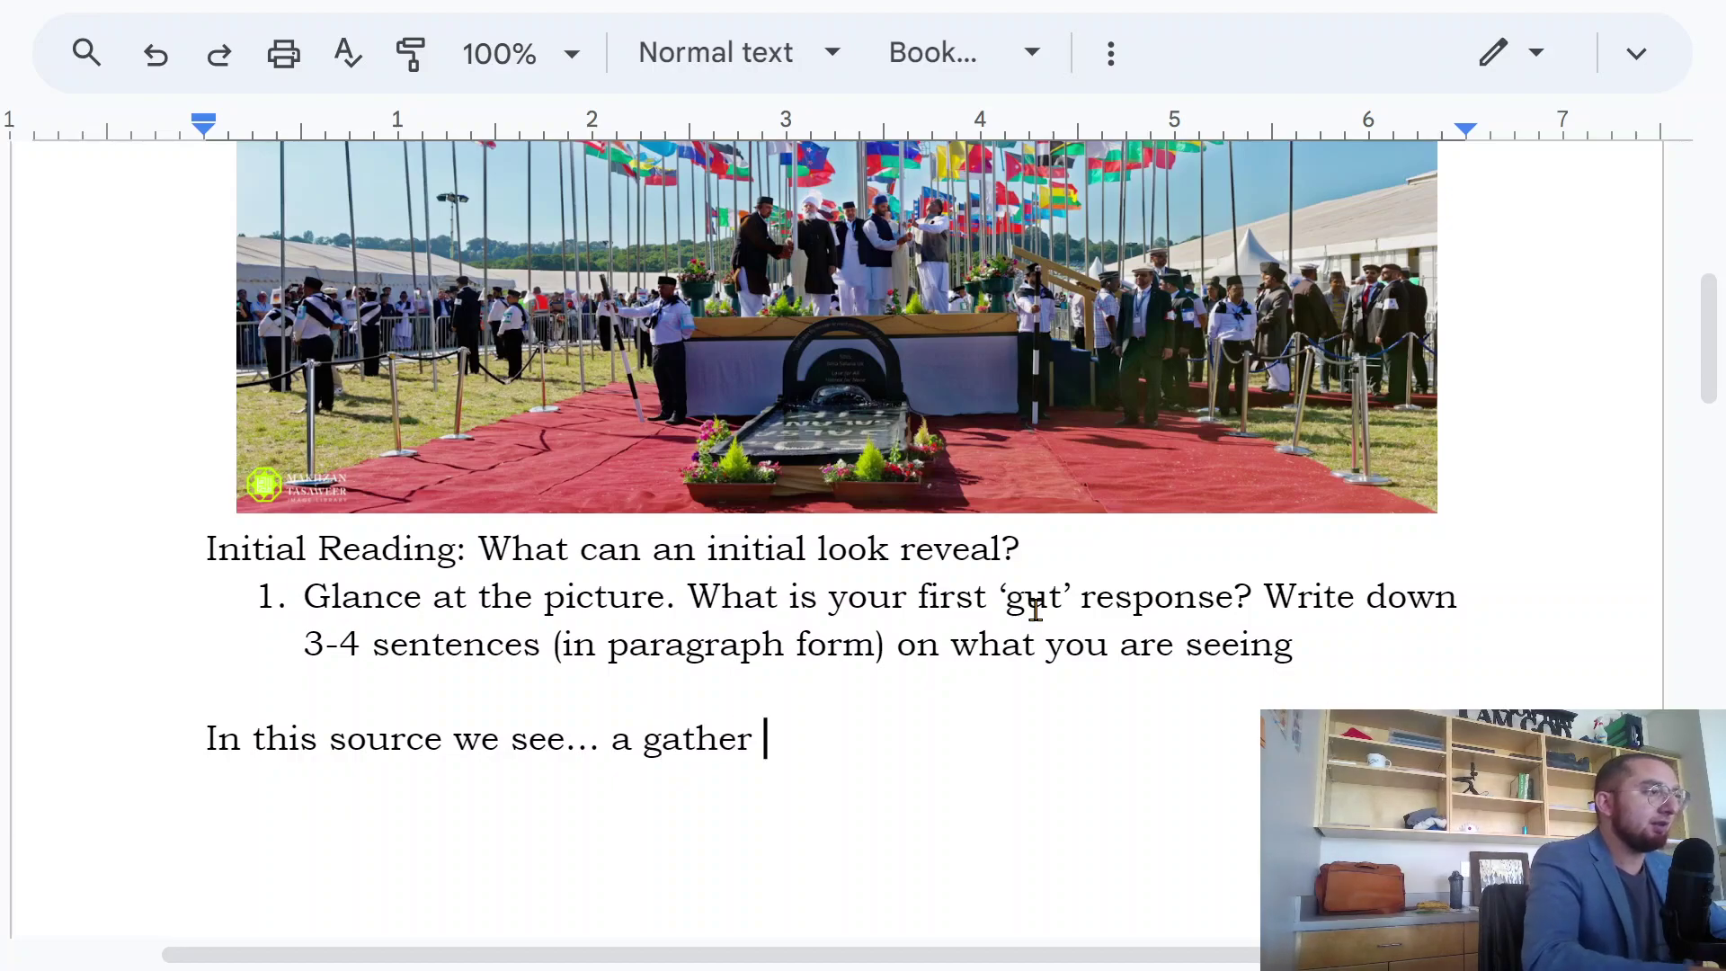
{"action": "key", "text": "BackSpace"}
{"action": "type", "text": "ing"}
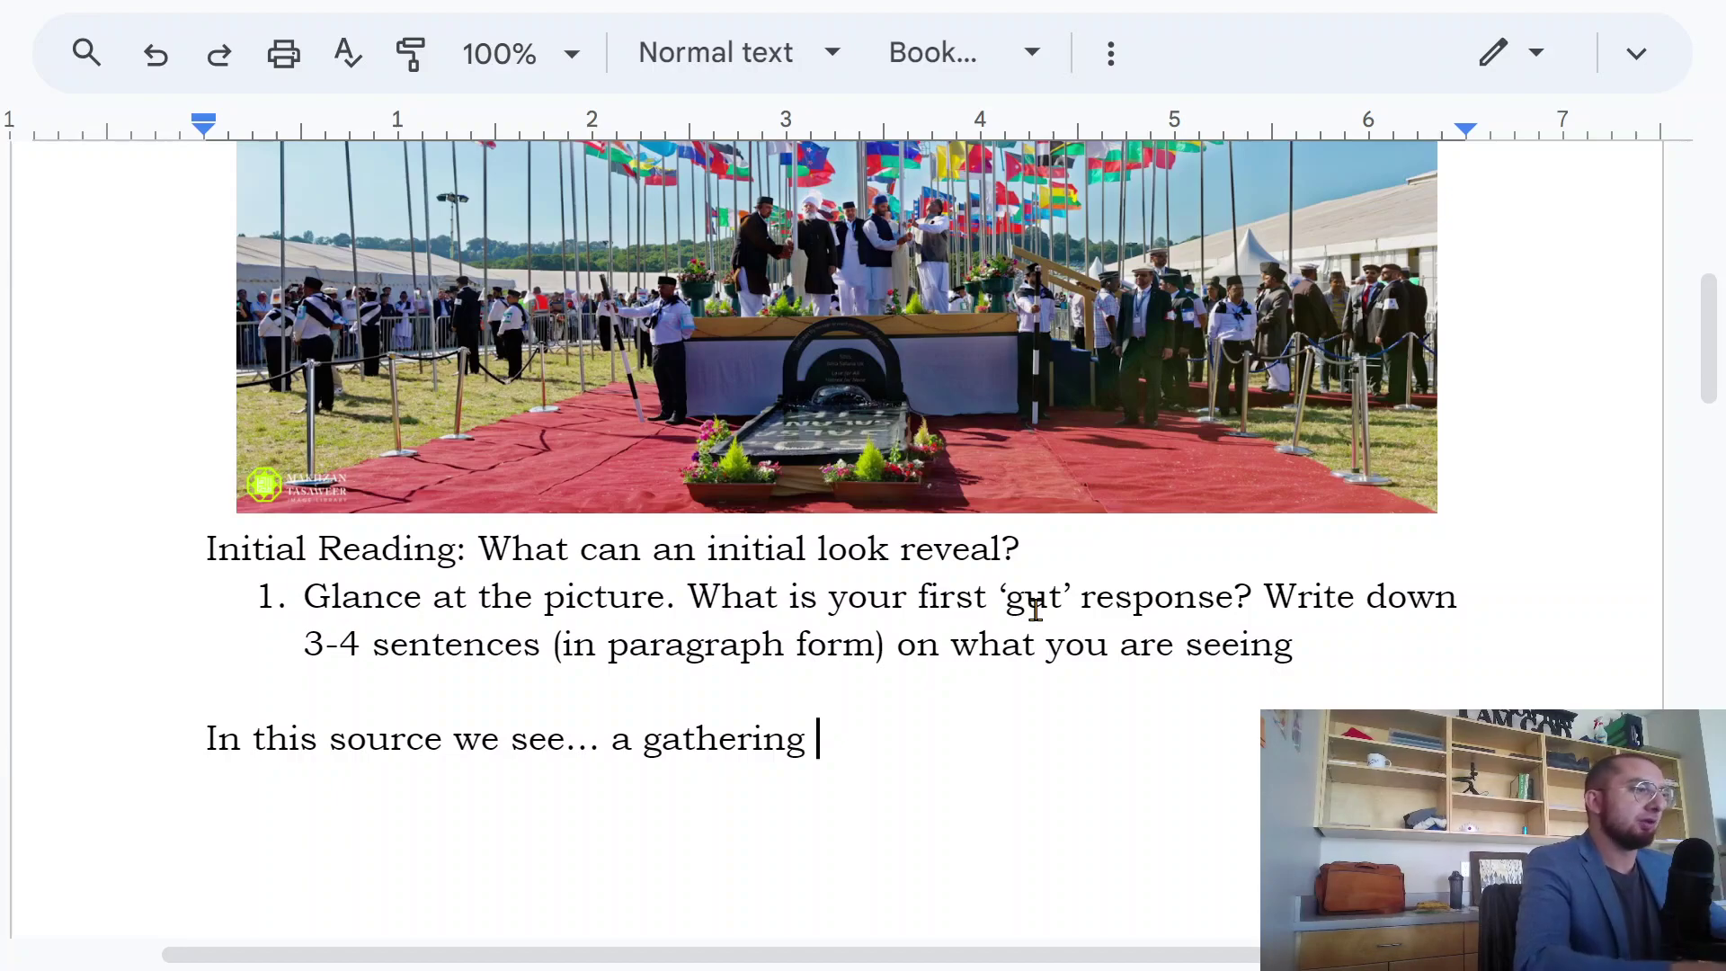
{"action": "type", "text": "of people fro"}
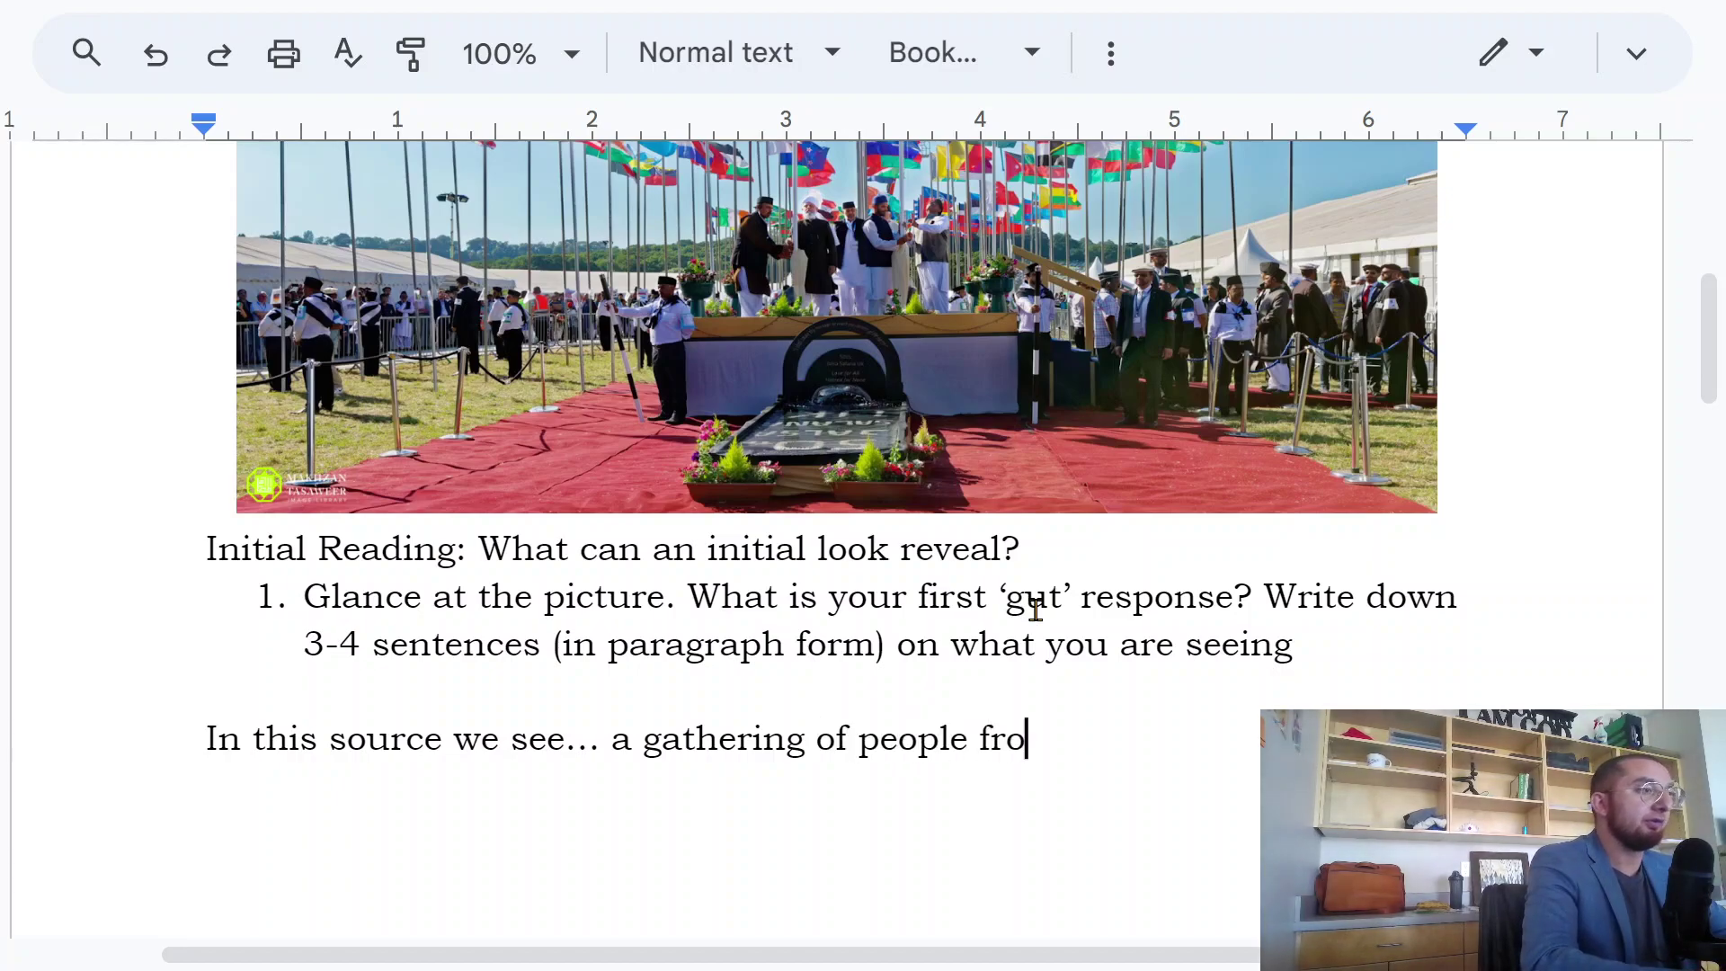
{"action": "type", "text": "m various cou"}
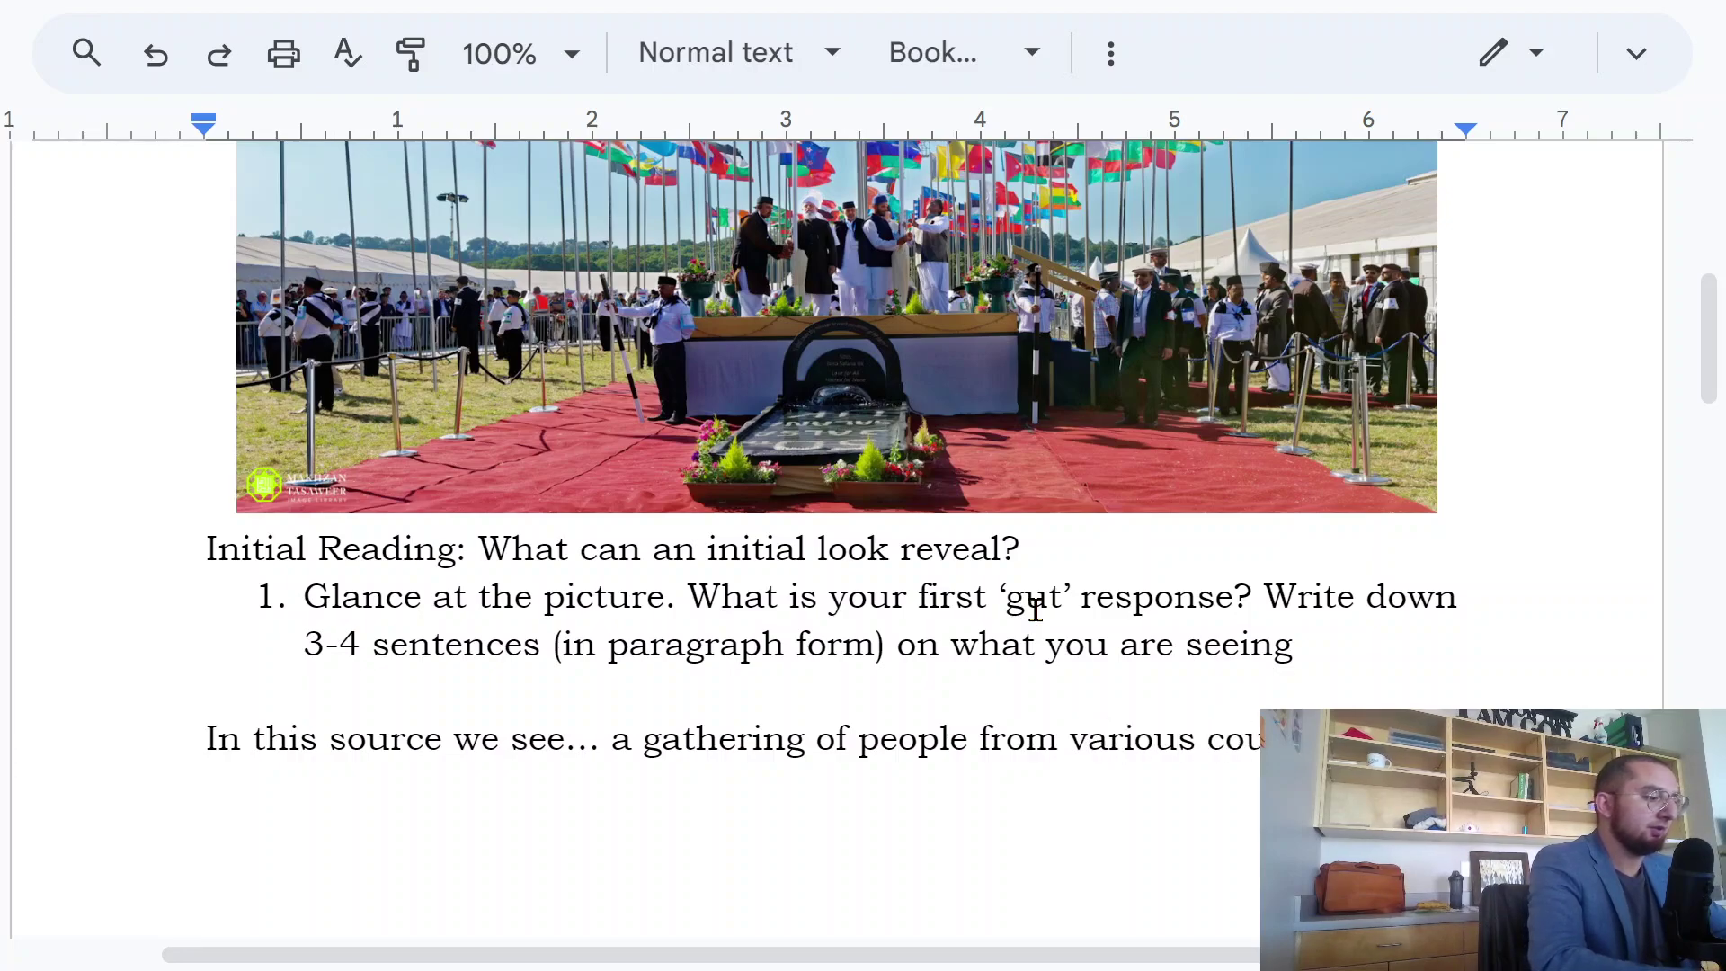